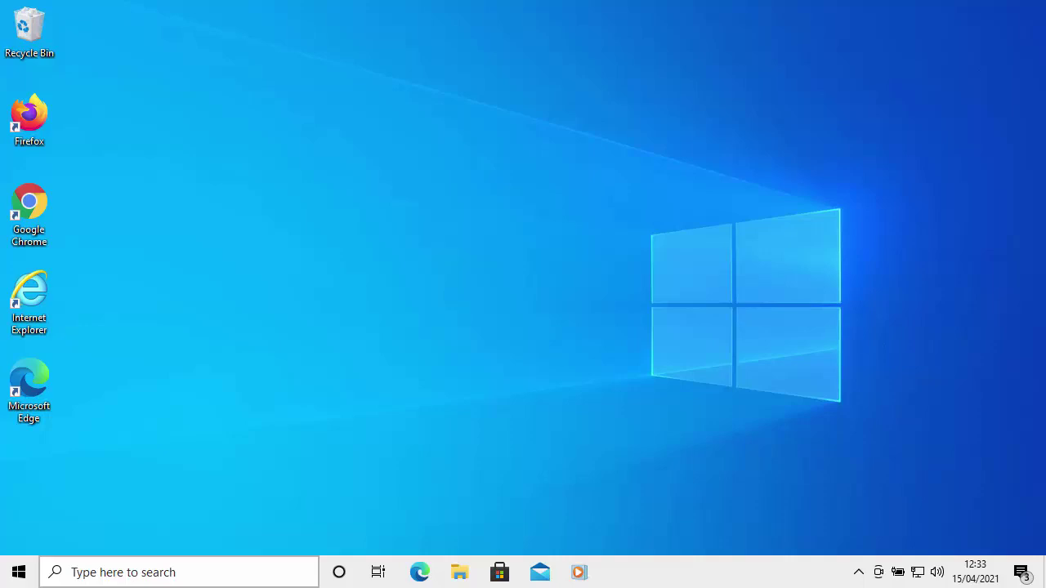
Step: Search Start for 'calc', open the Calculator app, then close it again
{"action": "left_click", "coordinate": [16, 572]}
{"action": "type", "text": "calc"}
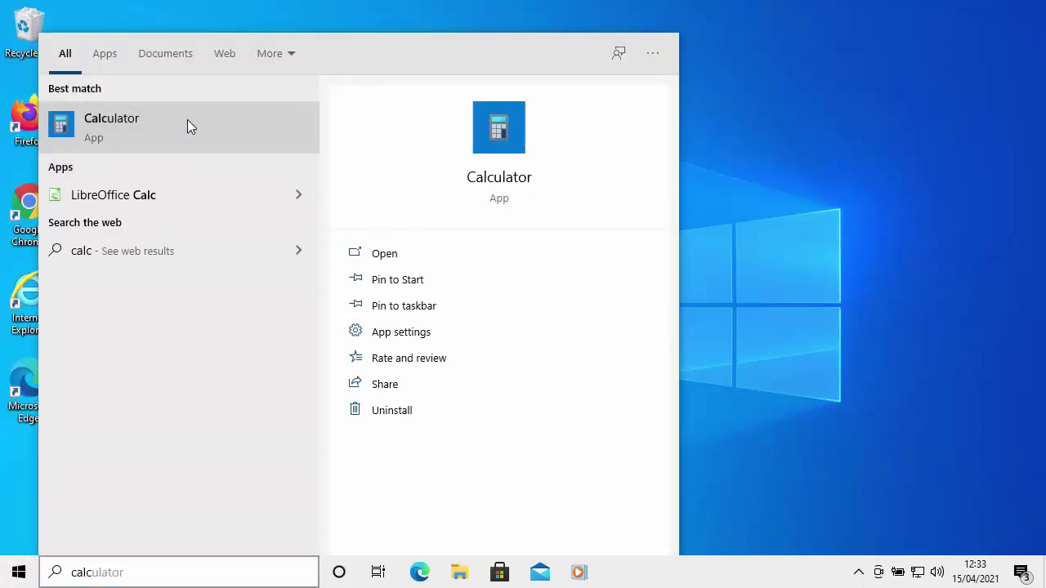
{"action": "left_click", "coordinate": [187, 120]}
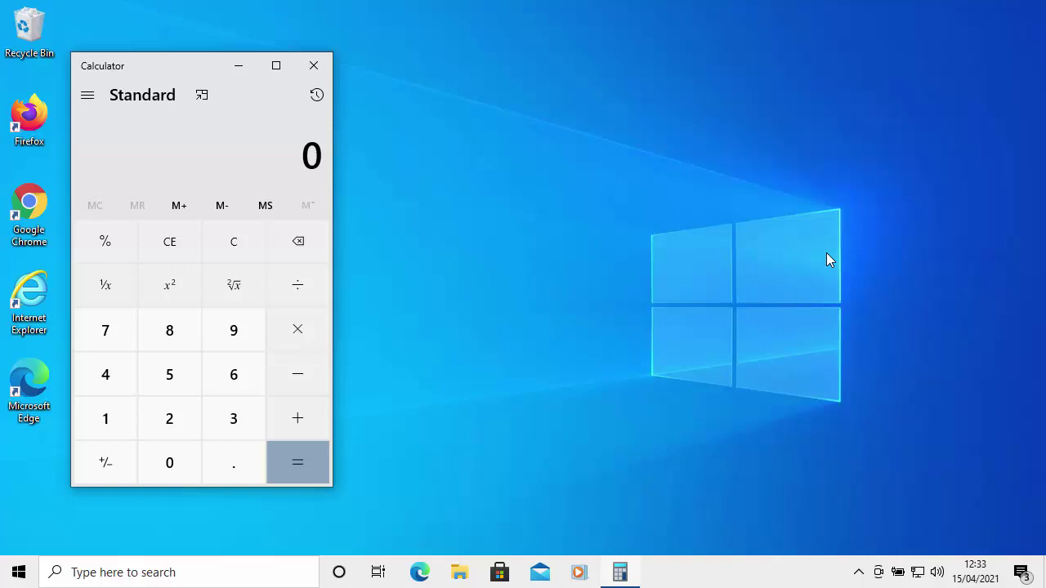
{"action": "left_click", "coordinate": [313, 65]}
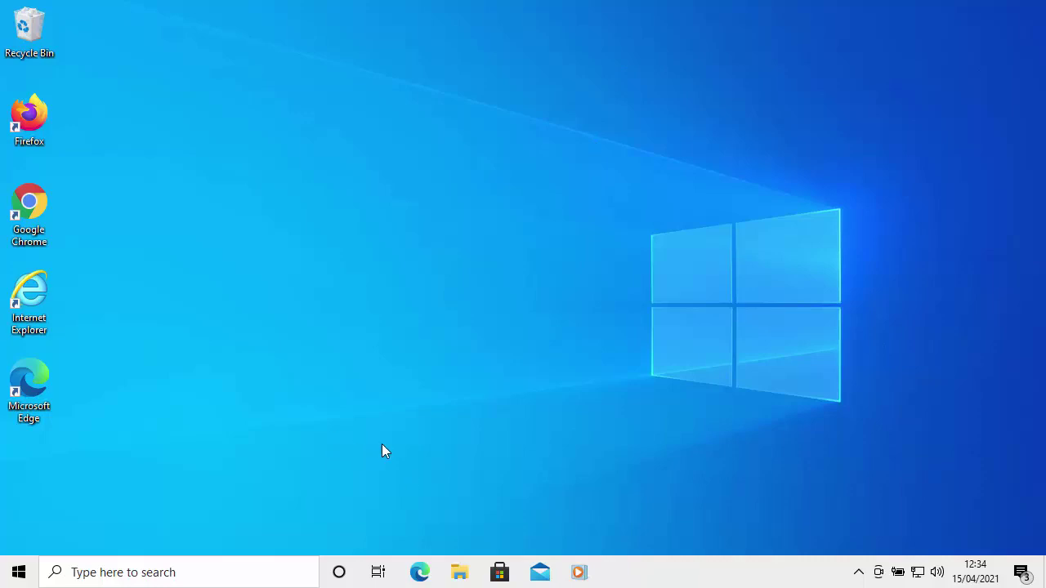
Step: Launch Edge and replace the Google address with tinyurl.com/oldcalc10
{"action": "double_click", "coordinate": [33, 377]}
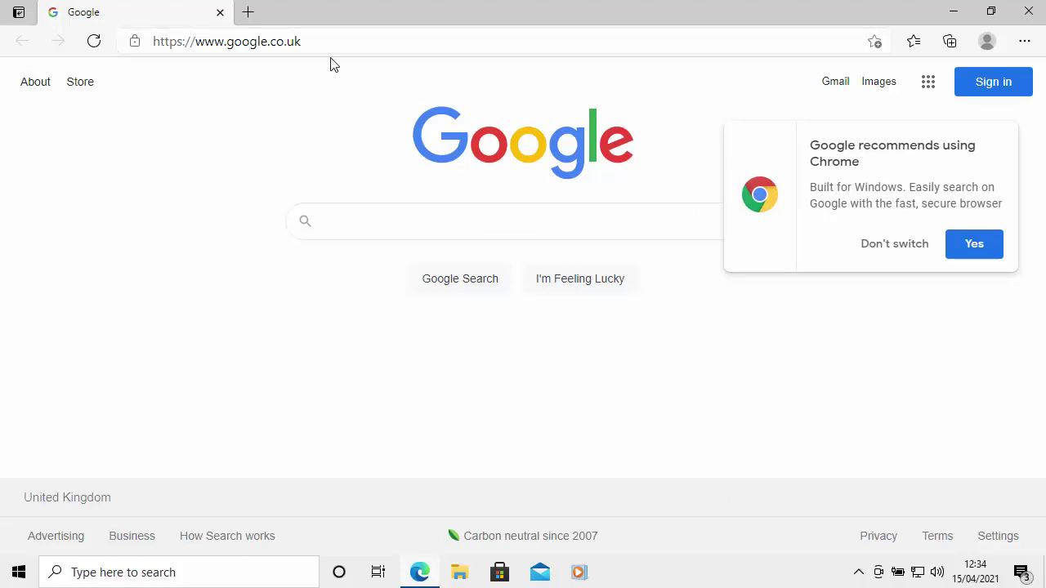
{"action": "left_click", "coordinate": [313, 44]}
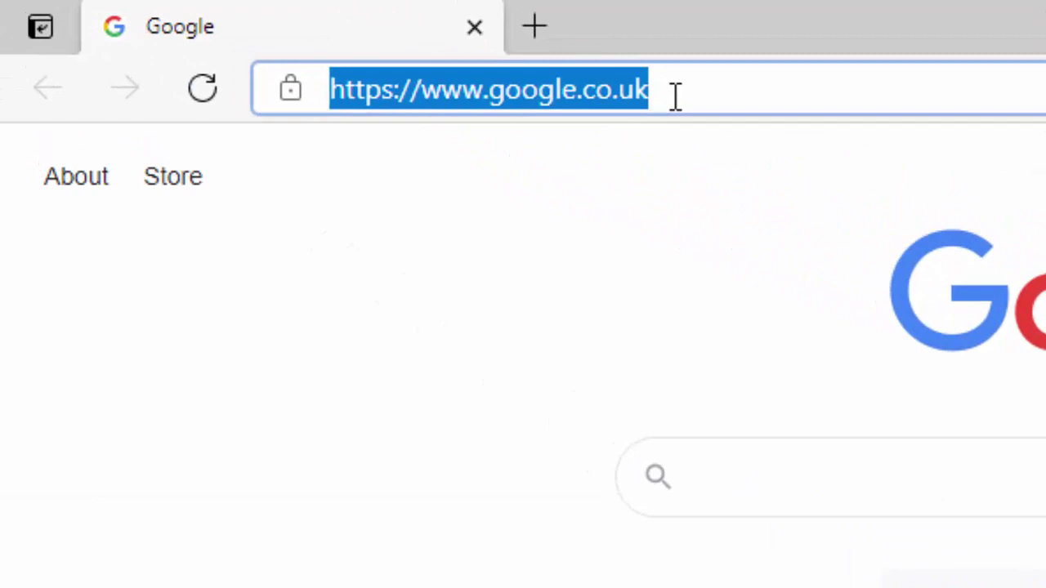
{"action": "key", "text": "BackSpace"}
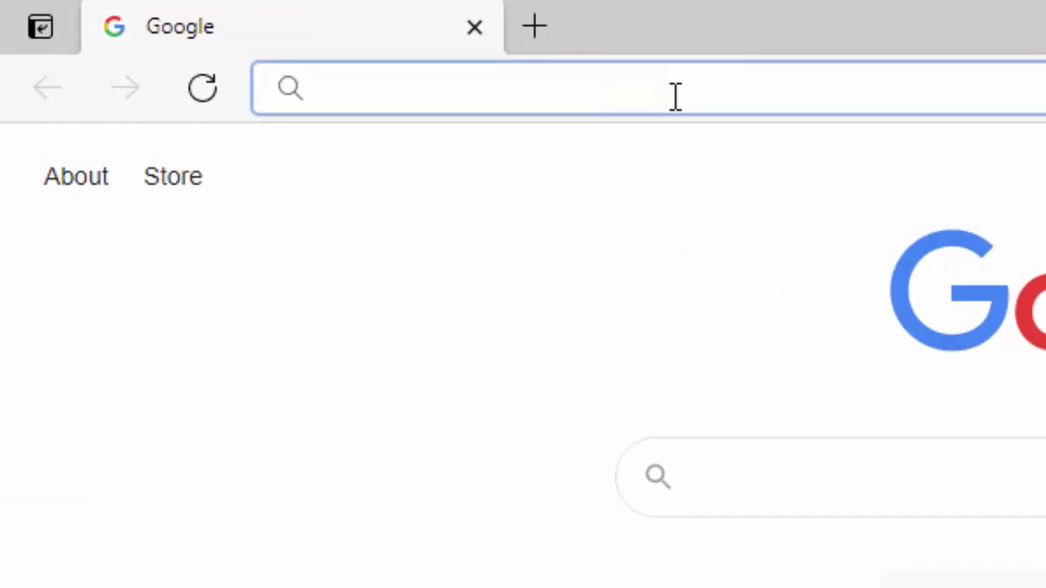
{"action": "type", "text": "tinyu"}
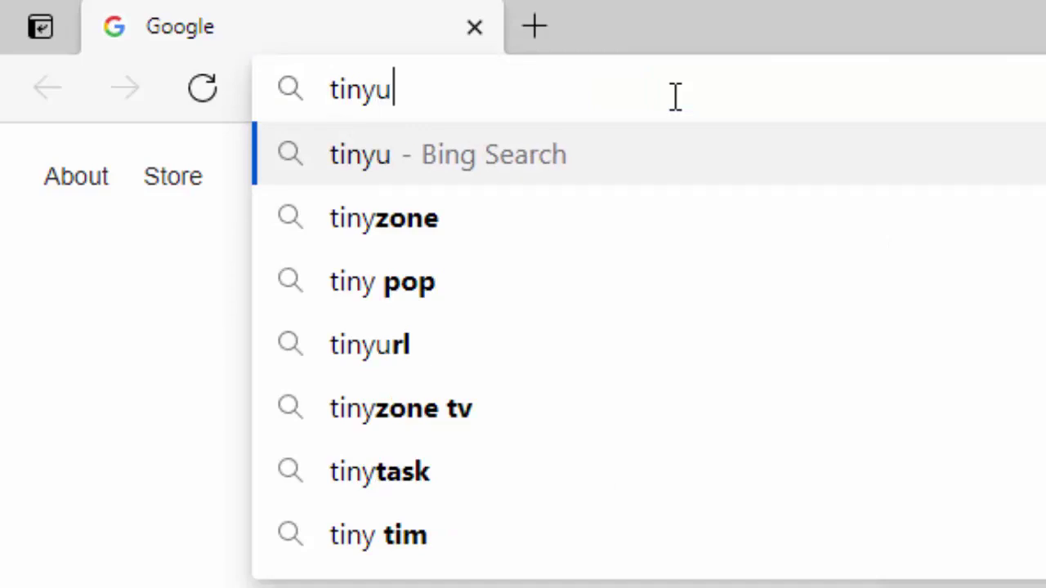
{"action": "type", "text": "rl.com"}
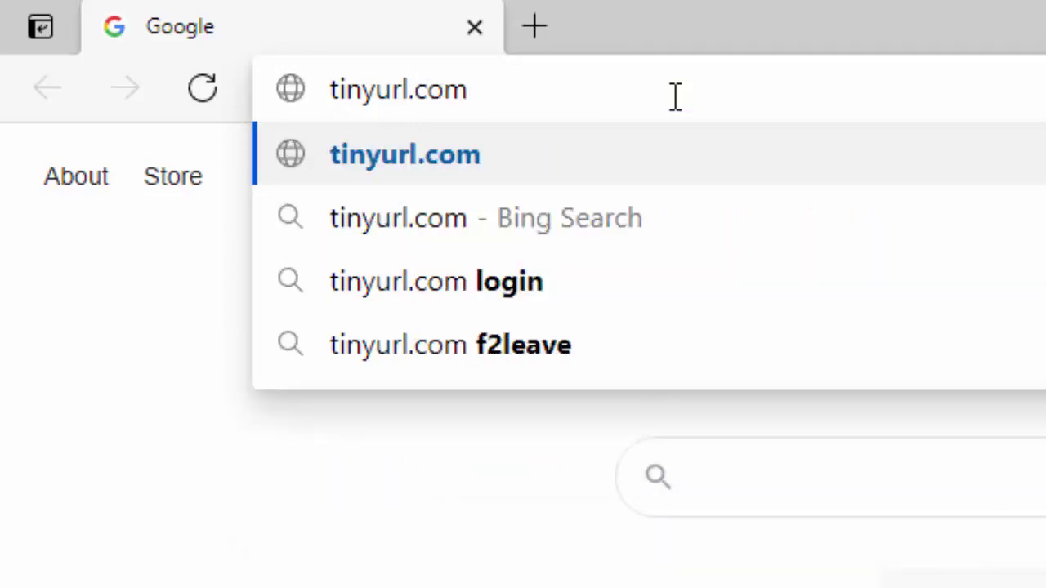
{"action": "type", "text": "/o"}
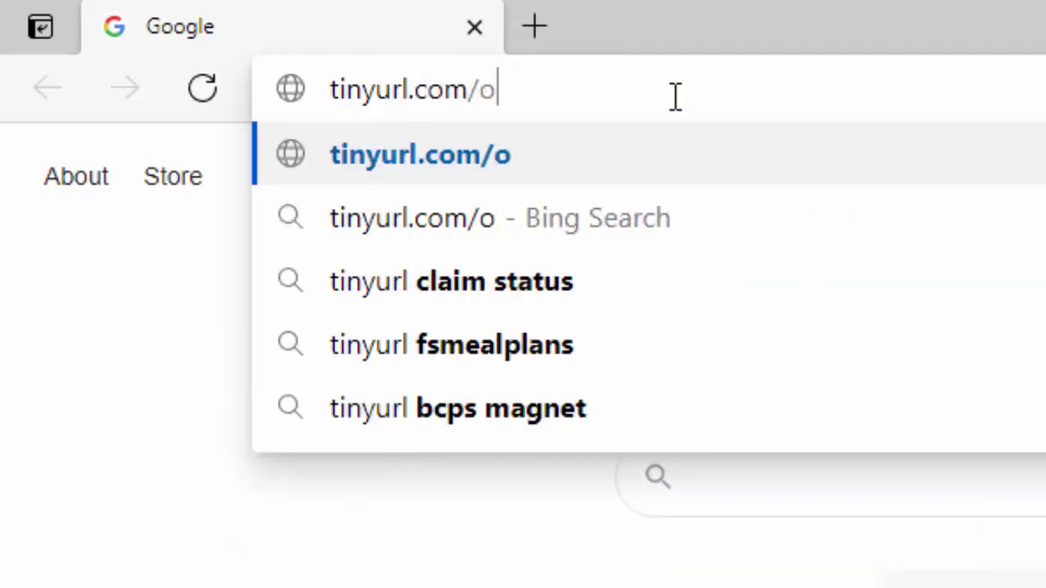
{"action": "type", "text": "ldcalc10"}
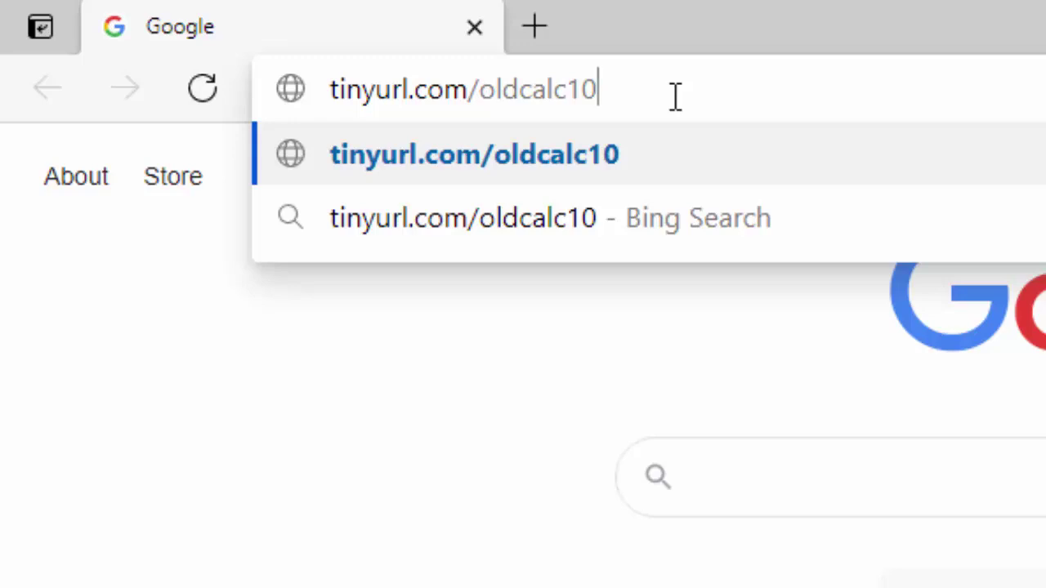
Step: Load the tinyurl.com/oldcalc10 link to download oldcalcwin10.zip
{"action": "key", "text": "Return"}
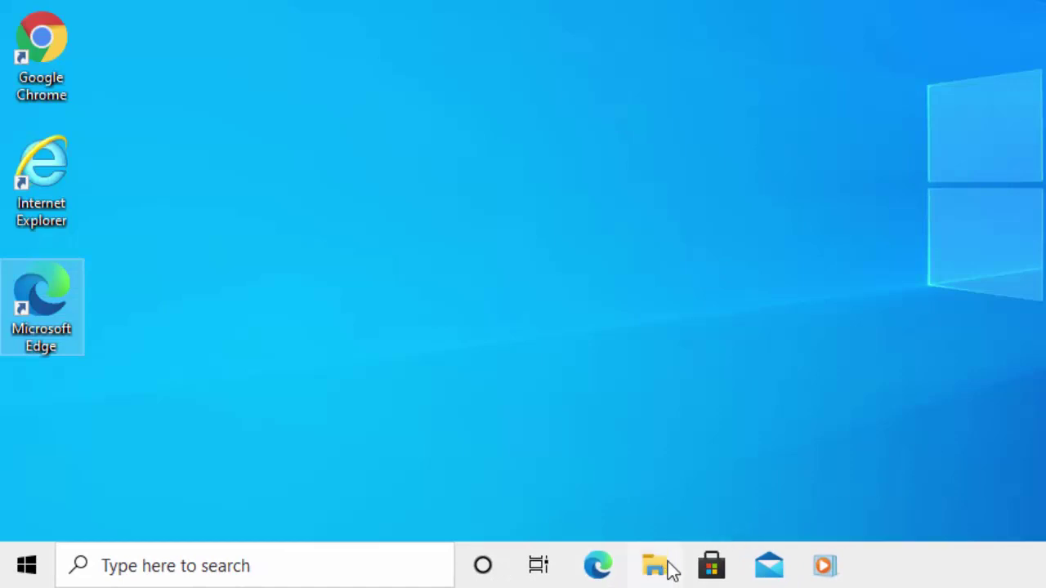
Step: Go to Downloads and extract oldcalcwin10.zip into its suggested oldcalcwin10 folder
{"action": "left_click", "coordinate": [29, 575]}
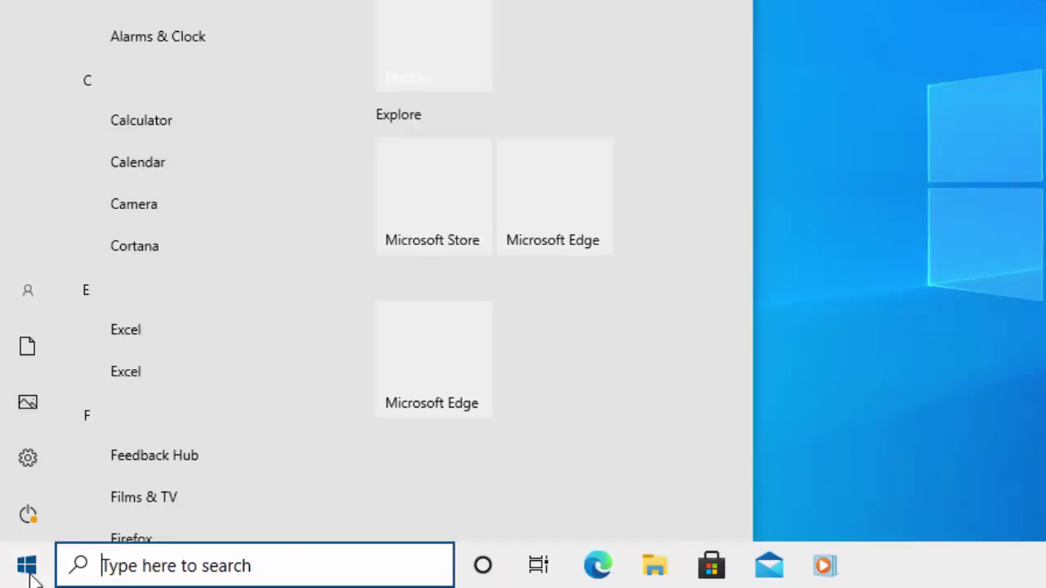
{"action": "left_click", "coordinate": [28, 350]}
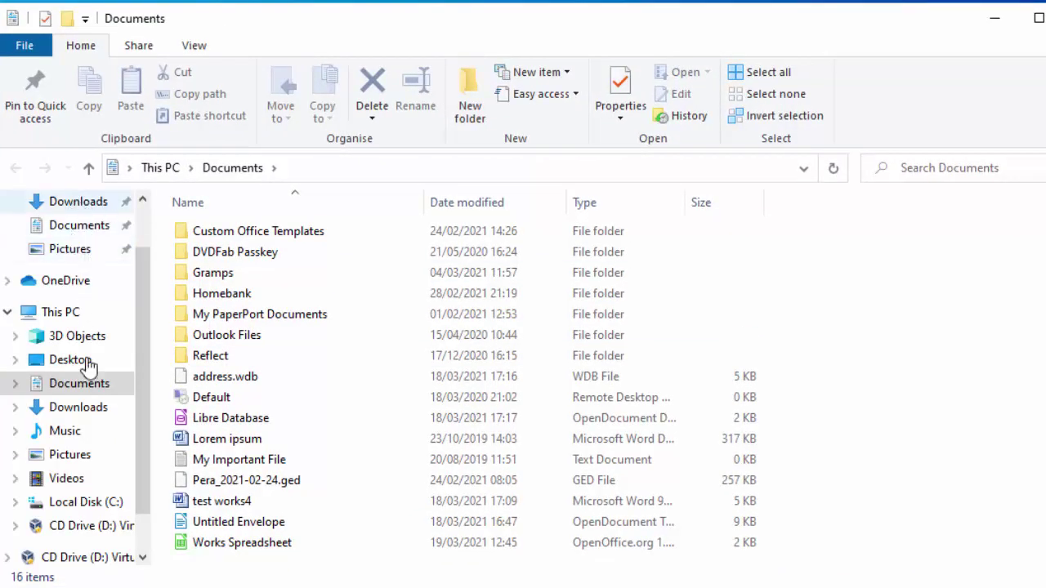
{"action": "left_click", "coordinate": [71, 413]}
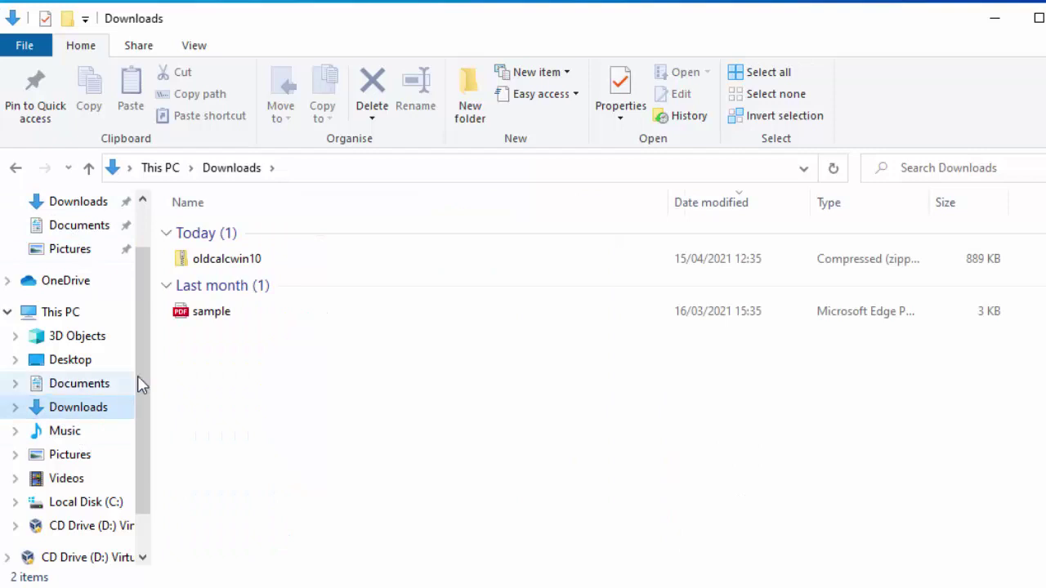
{"action": "mouse_move", "coordinate": [216, 270]}
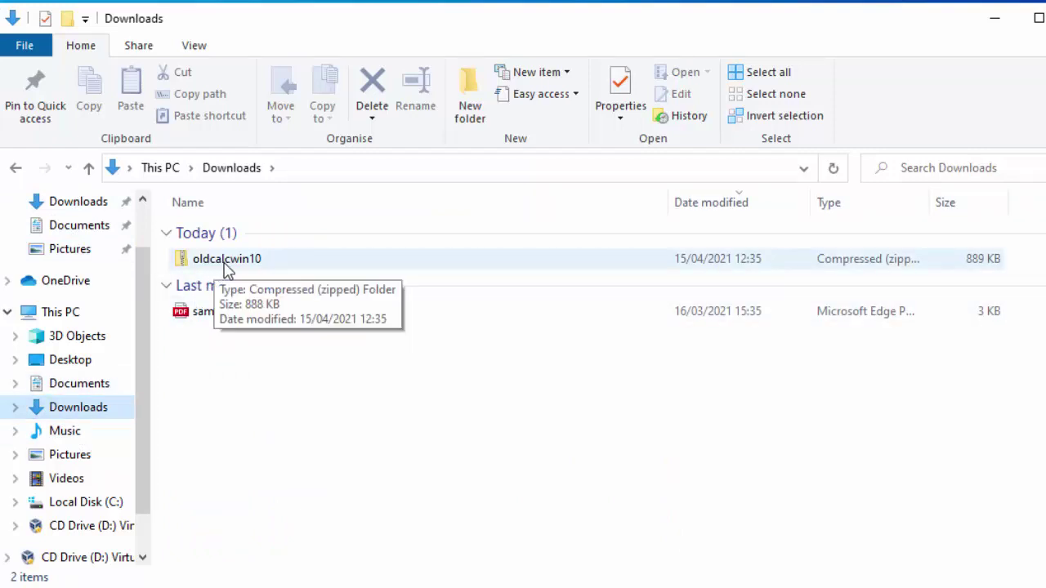
{"action": "right_click", "coordinate": [232, 263]}
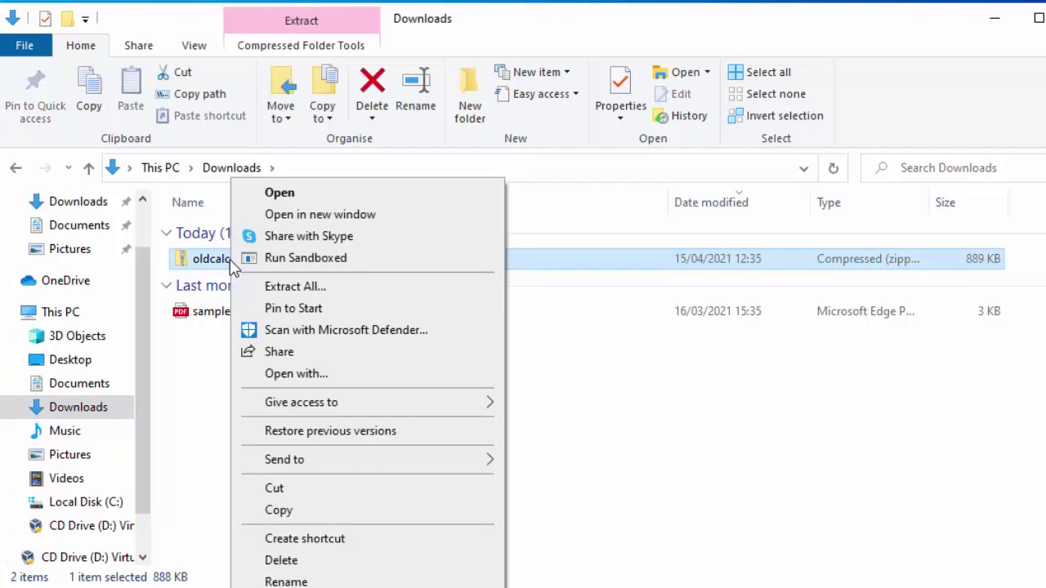
{"action": "left_click", "coordinate": [342, 288]}
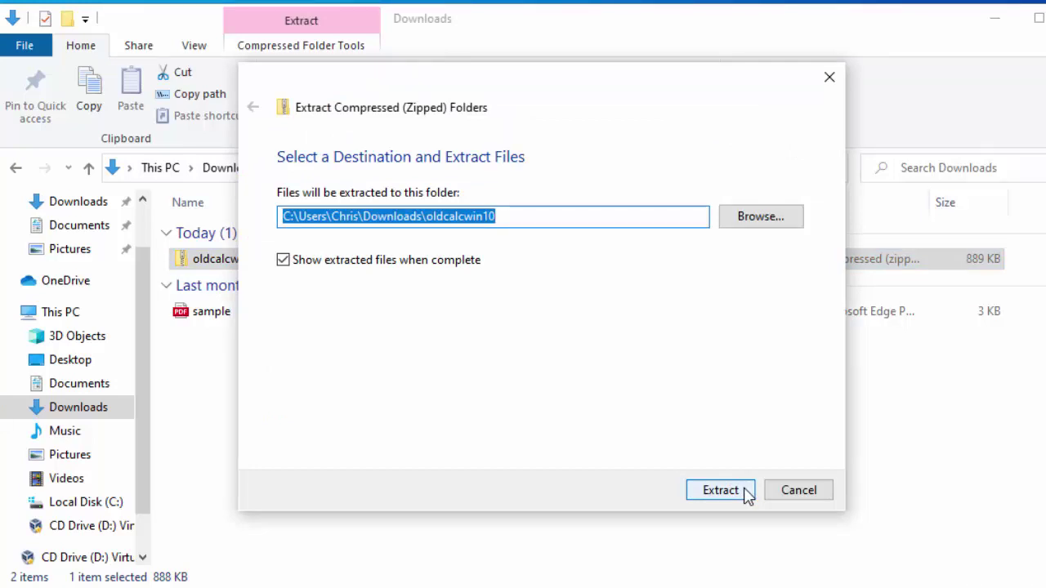
{"action": "left_click", "coordinate": [745, 491]}
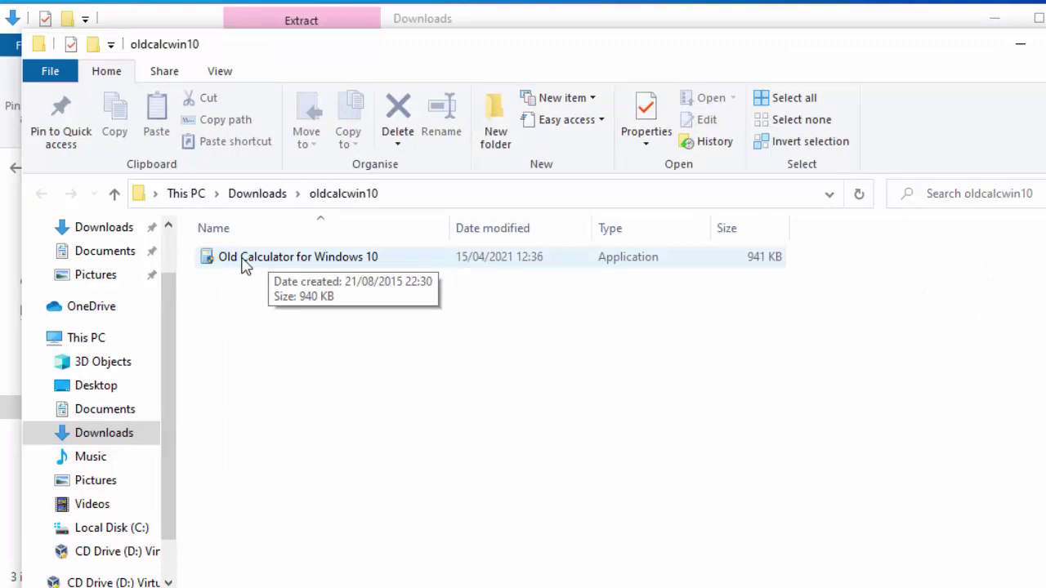
Step: Run the Old Calculator for Windows 10 installer in English, install it, and finish
{"action": "double_click", "coordinate": [242, 260]}
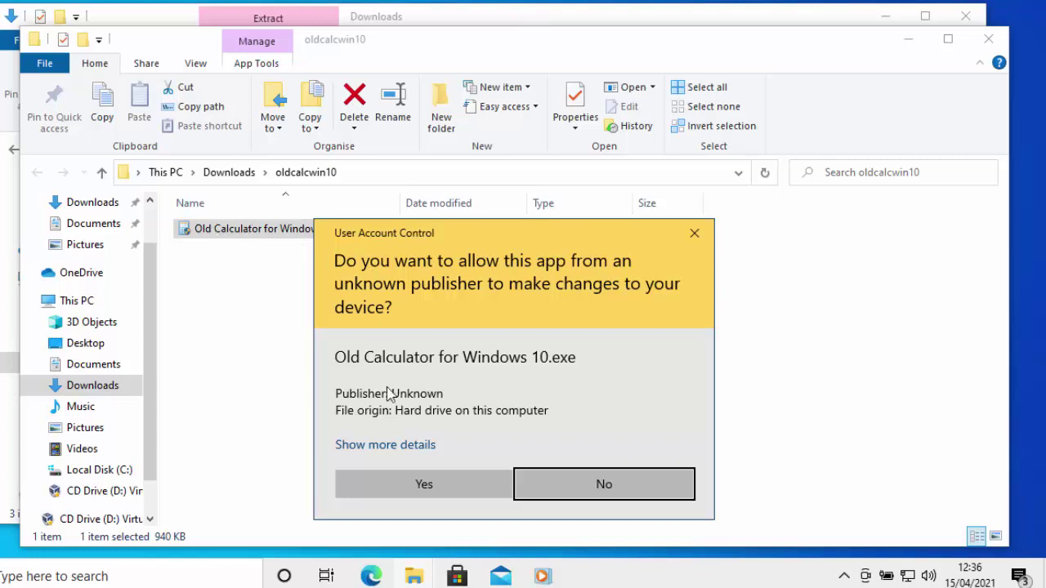
{"action": "left_click", "coordinate": [430, 492]}
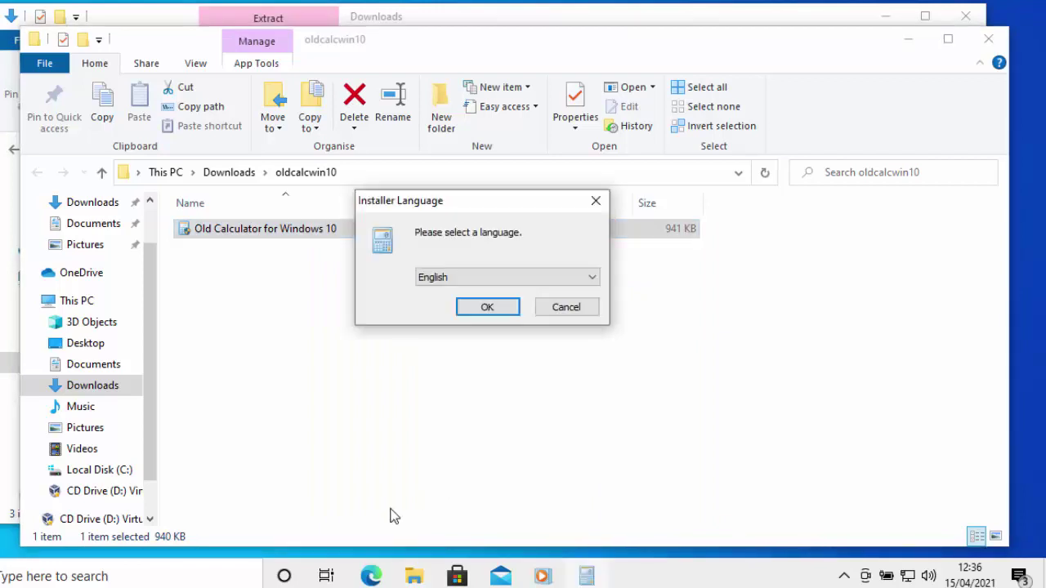
{"action": "left_click", "coordinate": [508, 311]}
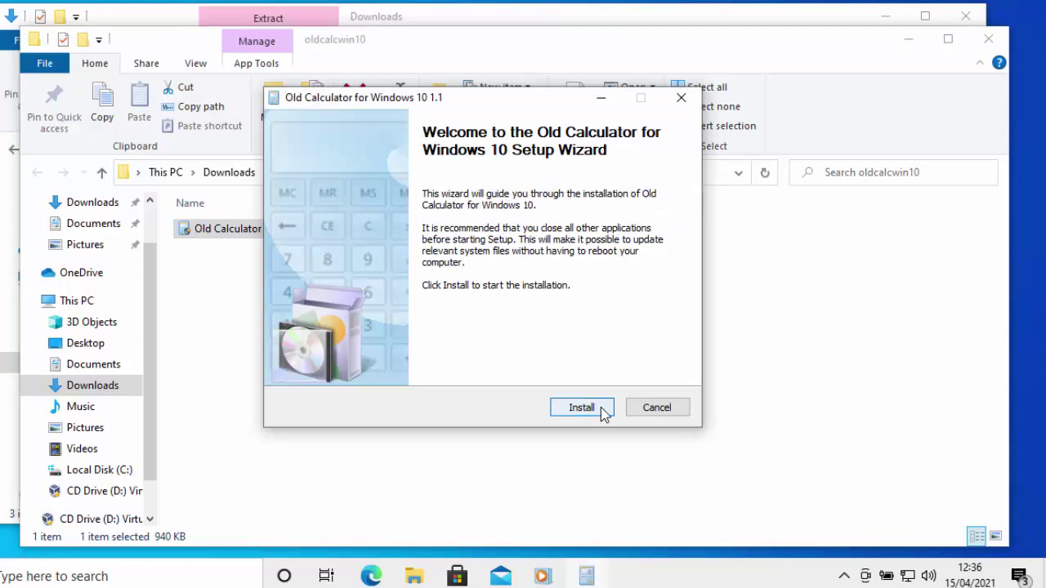
{"action": "left_click", "coordinate": [601, 413]}
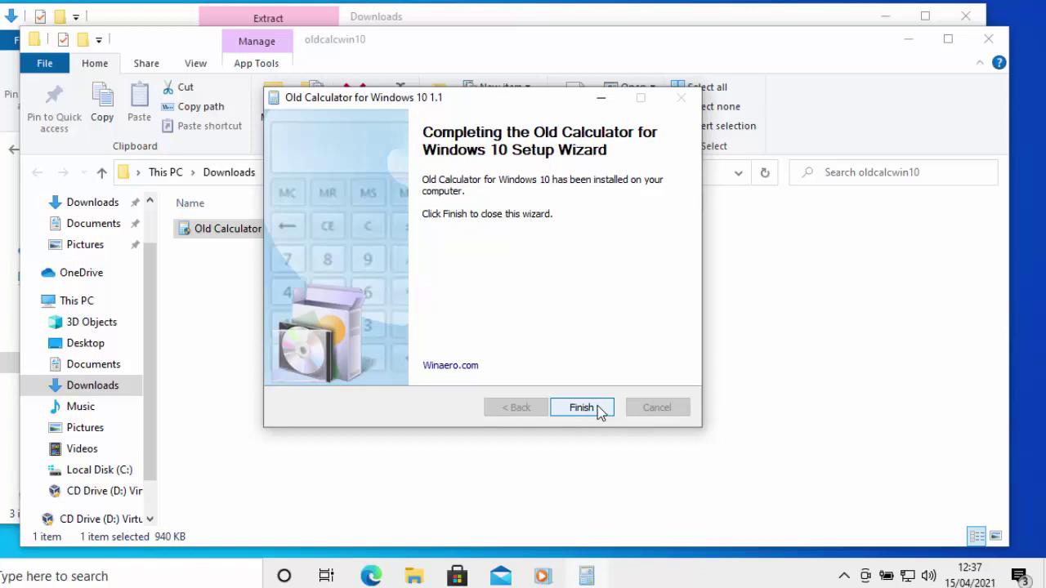
{"action": "left_click", "coordinate": [581, 408]}
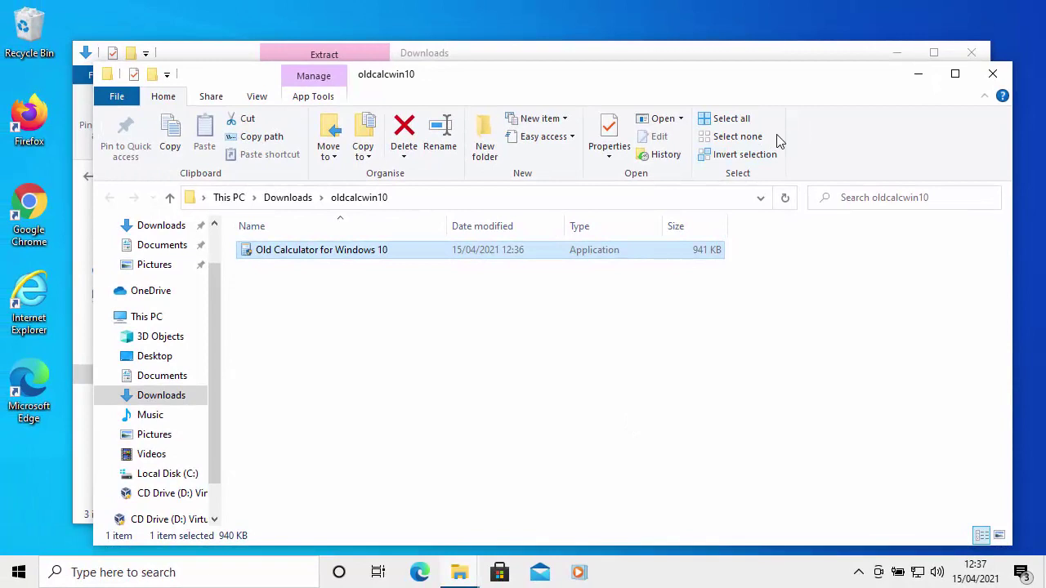
Step: Close the oldcalcwin10 folder window and delete the extracted folder to the Recycle Bin
{"action": "left_click", "coordinate": [993, 75]}
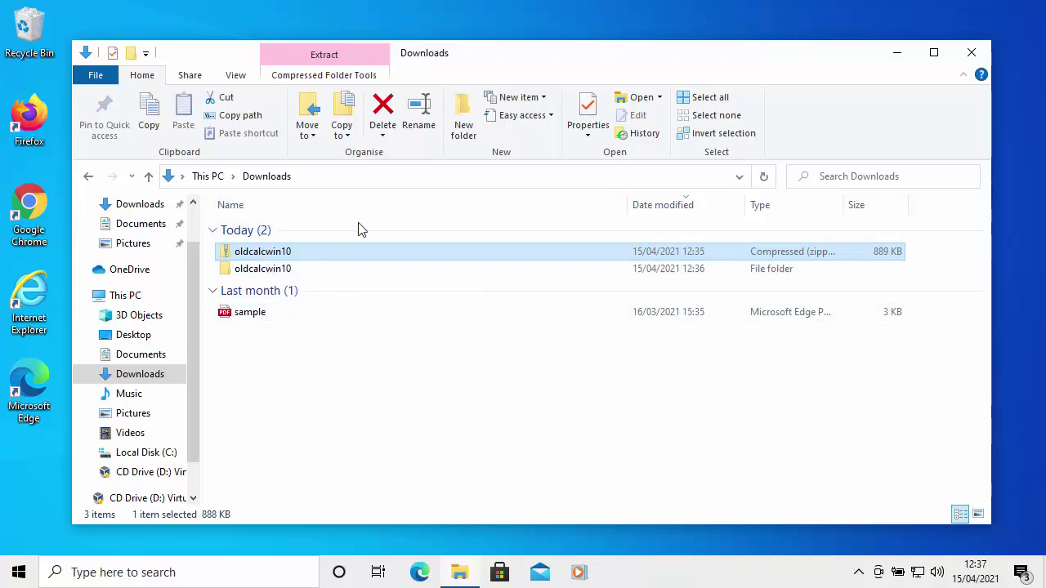
{"action": "left_click", "coordinate": [268, 272]}
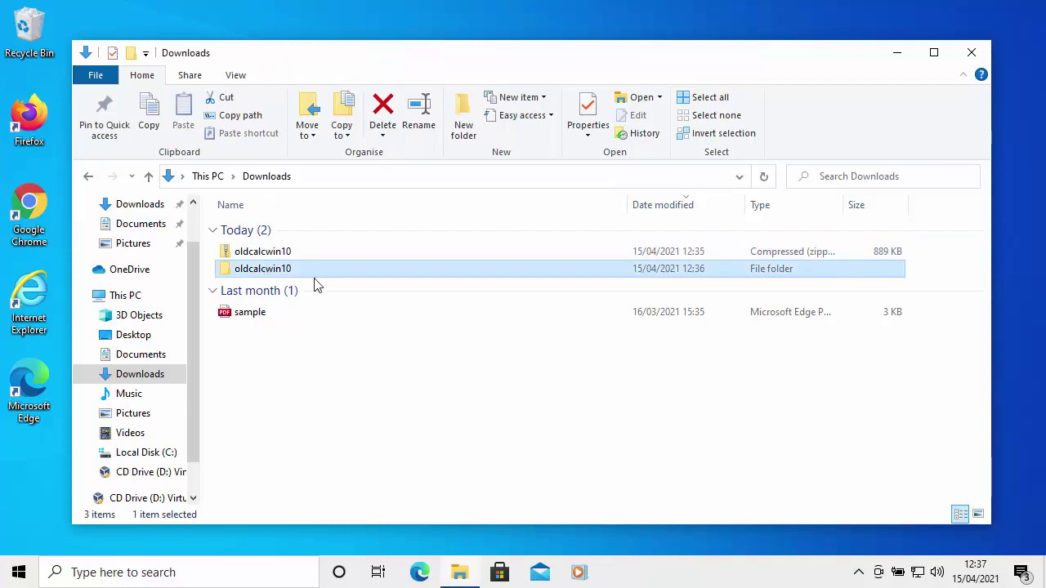
{"action": "left_click", "coordinate": [379, 114]}
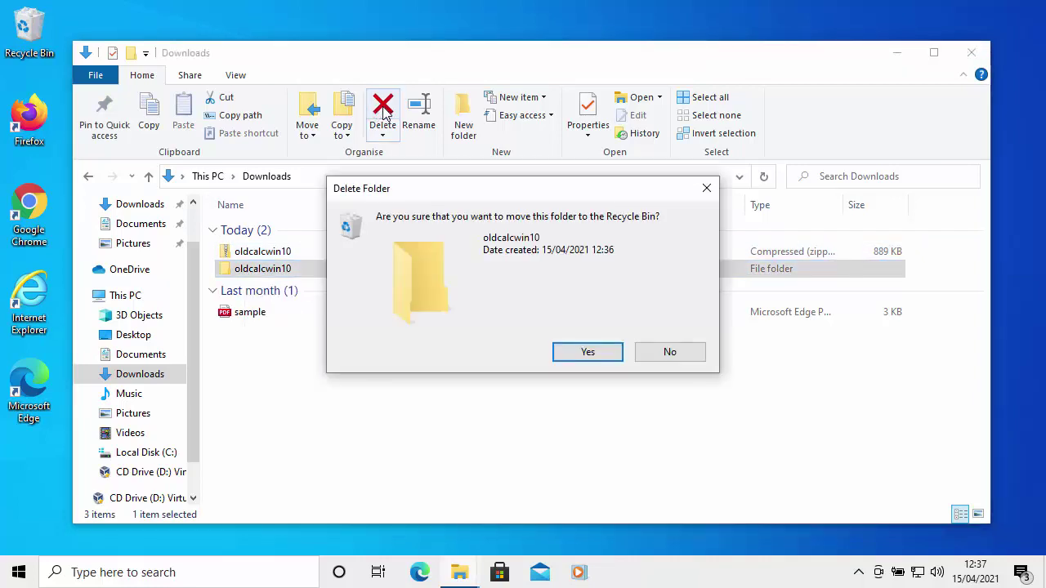
{"action": "left_click", "coordinate": [582, 359]}
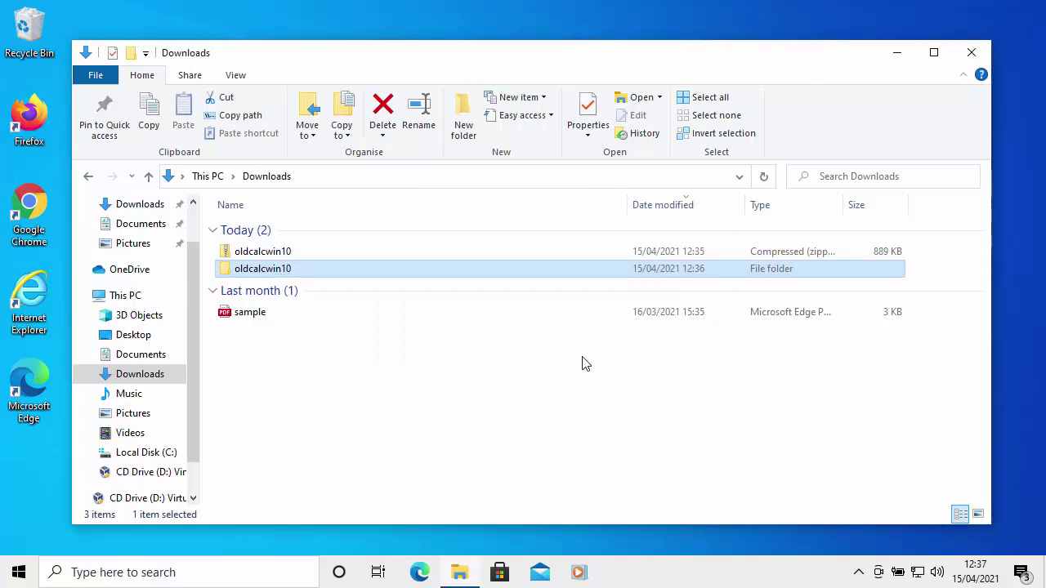
Step: Delete the oldcalcwin10 zip to the Recycle Bin and close the Downloads window
{"action": "left_click", "coordinate": [258, 253]}
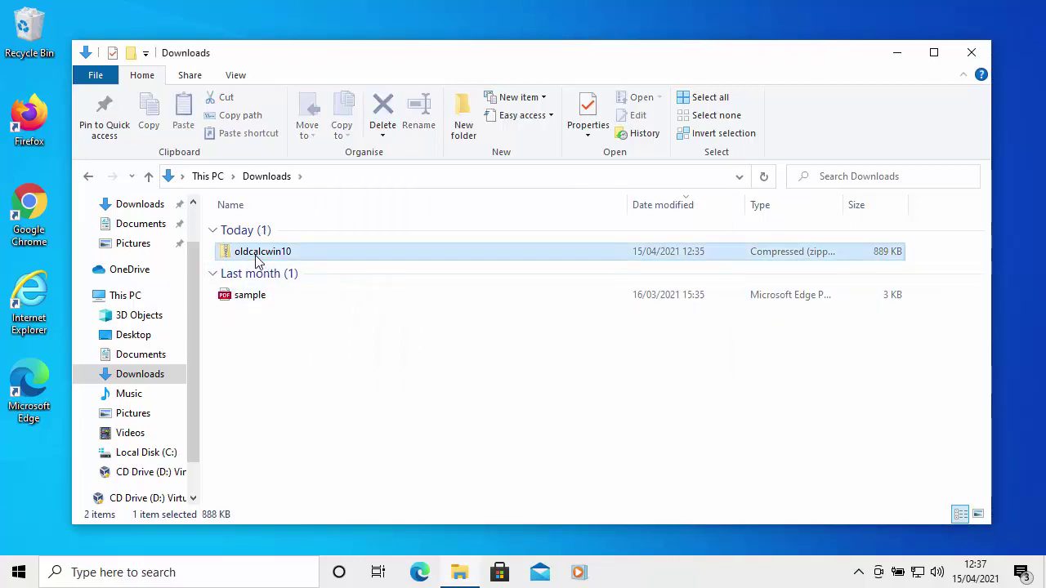
{"action": "left_click", "coordinate": [396, 131]}
{"action": "left_click", "coordinate": [588, 359]}
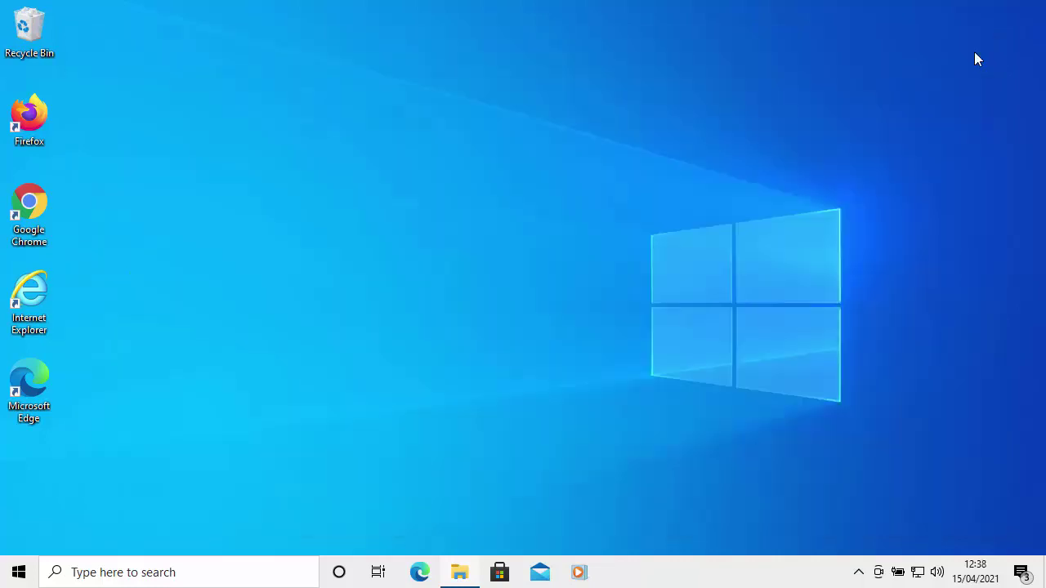
{"action": "left_click", "coordinate": [972, 53]}
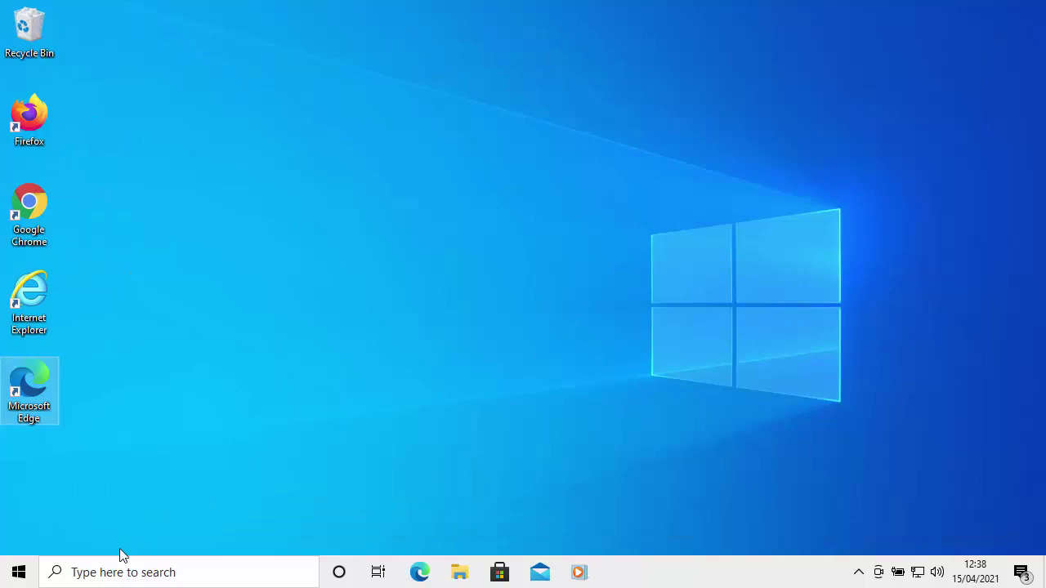
Step: Launch the new Calculator from a 'calc' Start search, then search 'calc' again
{"action": "left_click", "coordinate": [18, 572]}
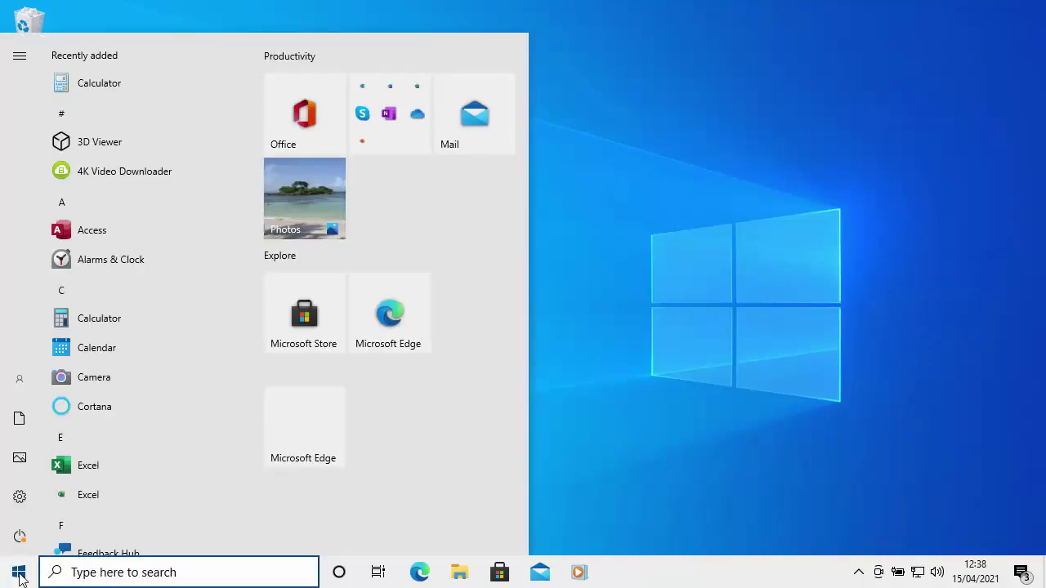
{"action": "type", "text": "calc"}
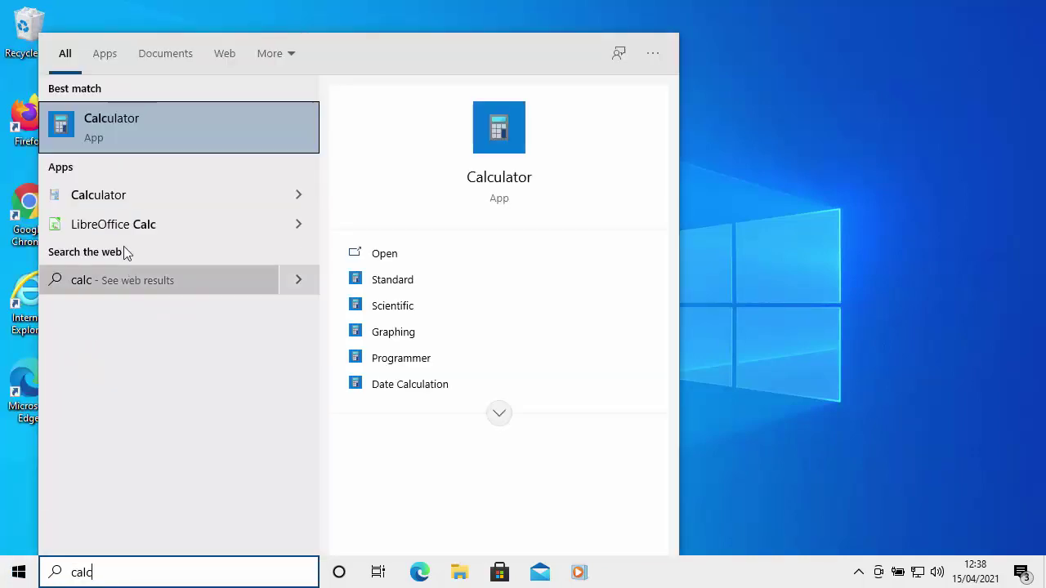
{"action": "left_click", "coordinate": [148, 120]}
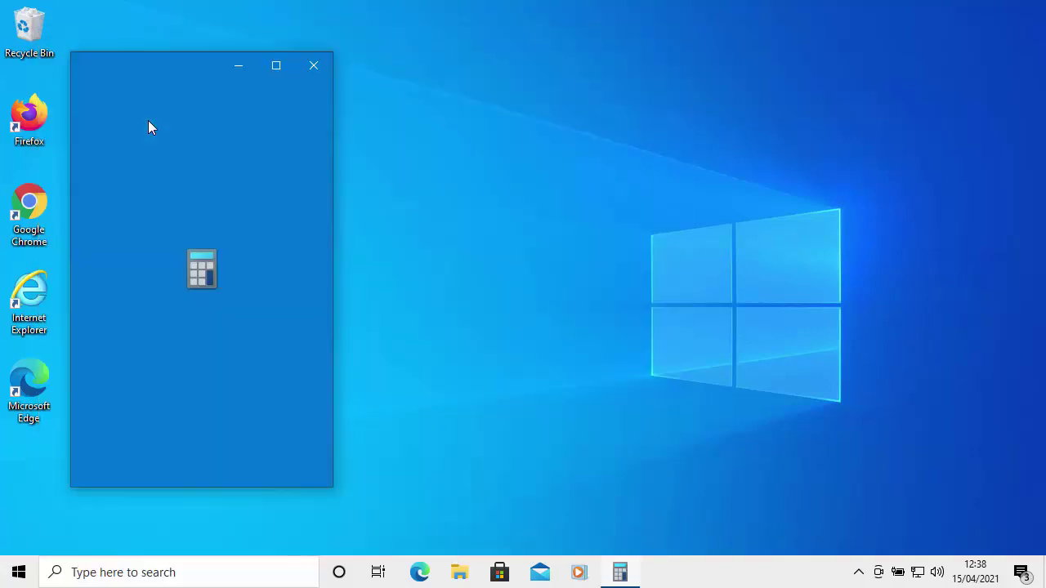
{"action": "left_click", "coordinate": [19, 572]}
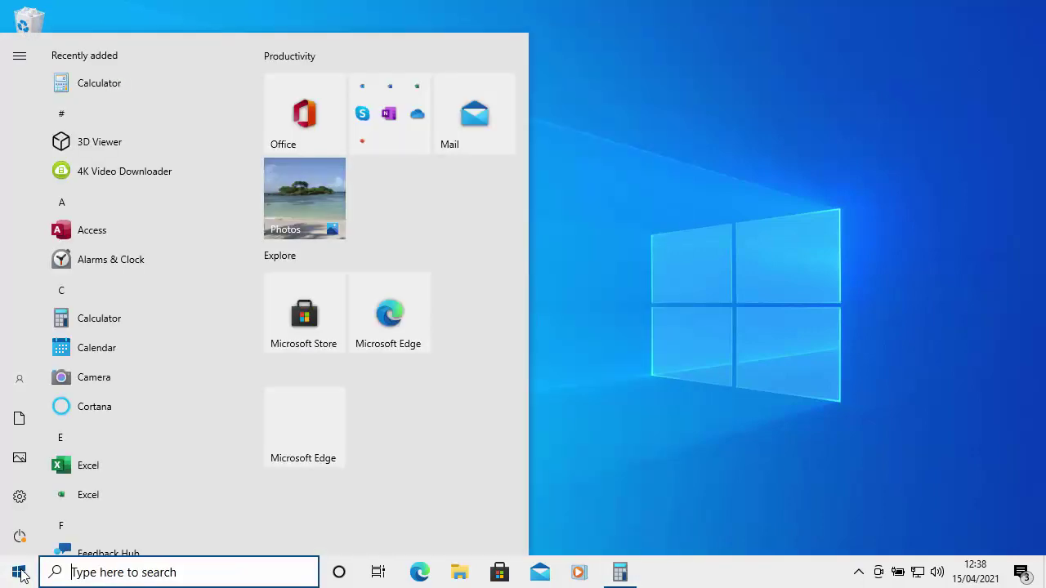
{"action": "type", "text": "calc"}
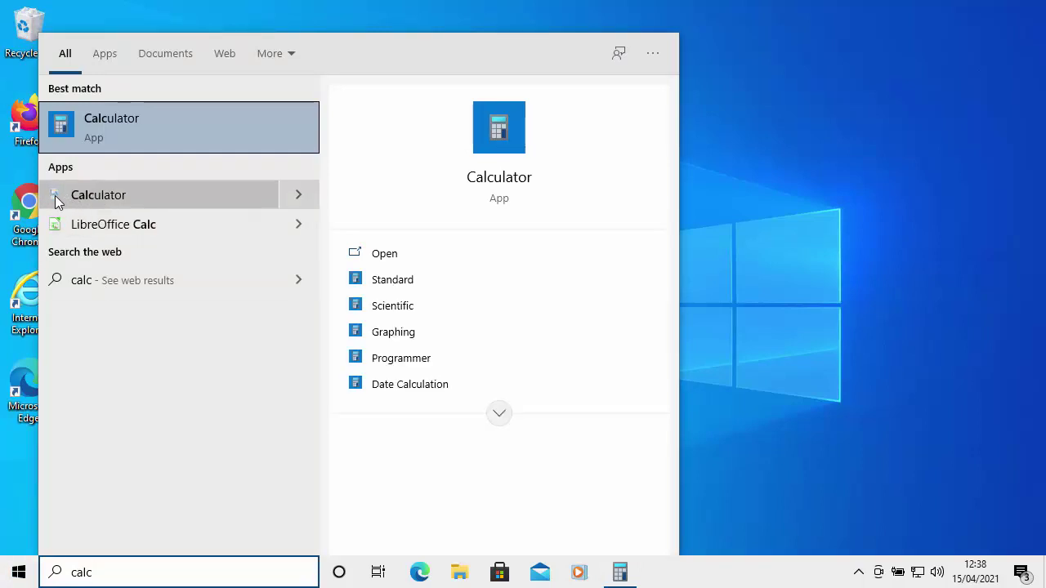
Step: Open the classic Calculator from the Apps results and drag it beside the new Calculator
{"action": "left_click", "coordinate": [112, 197]}
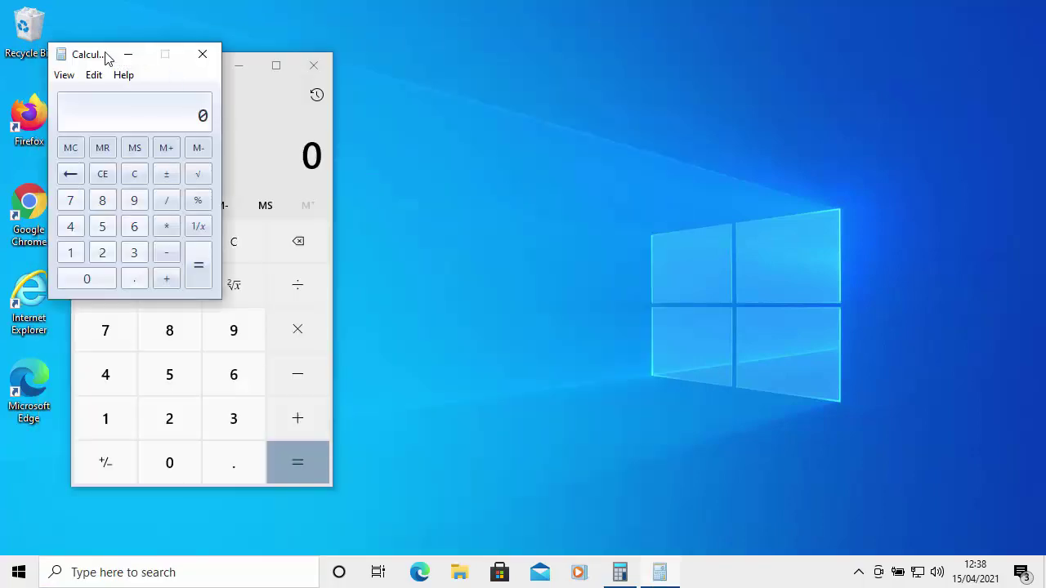
{"action": "left_click_drag", "start_coordinate": [106, 52], "coordinate": [425, 57]}
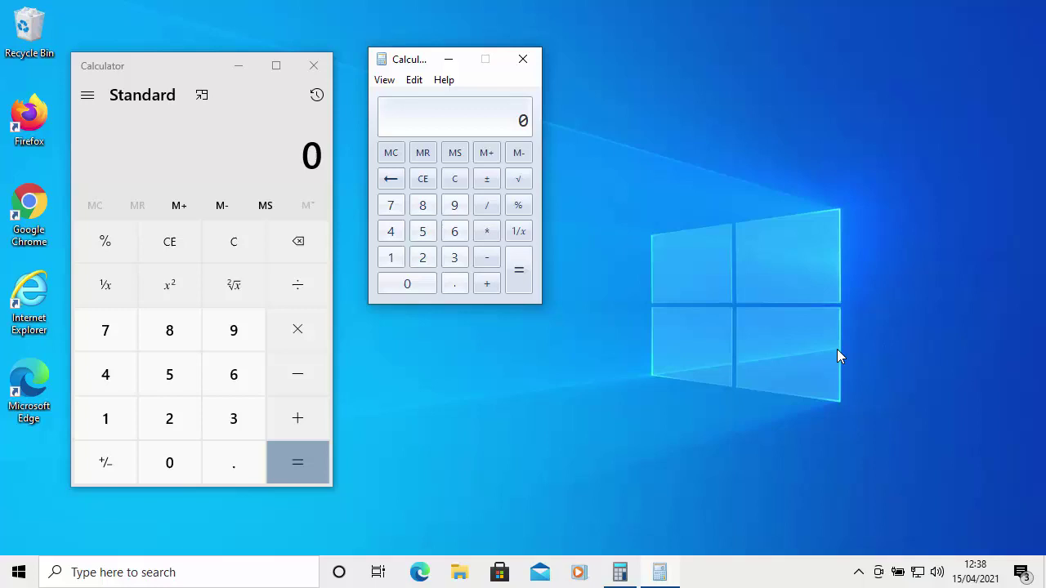